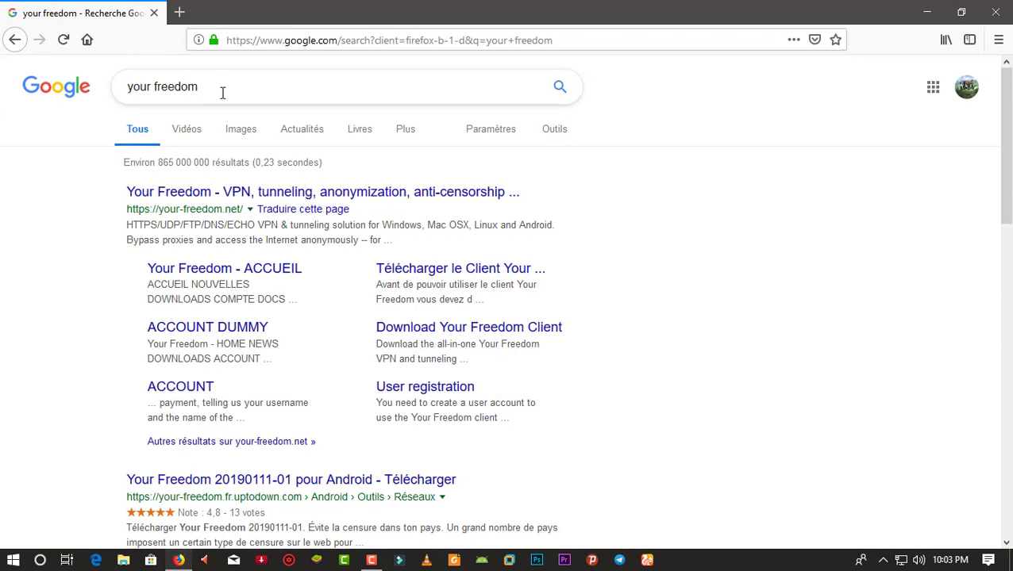
Open the Downloads page on your-freedom.net, then switch to File Explorer
left_click(66, 201)
left_click(205, 195)
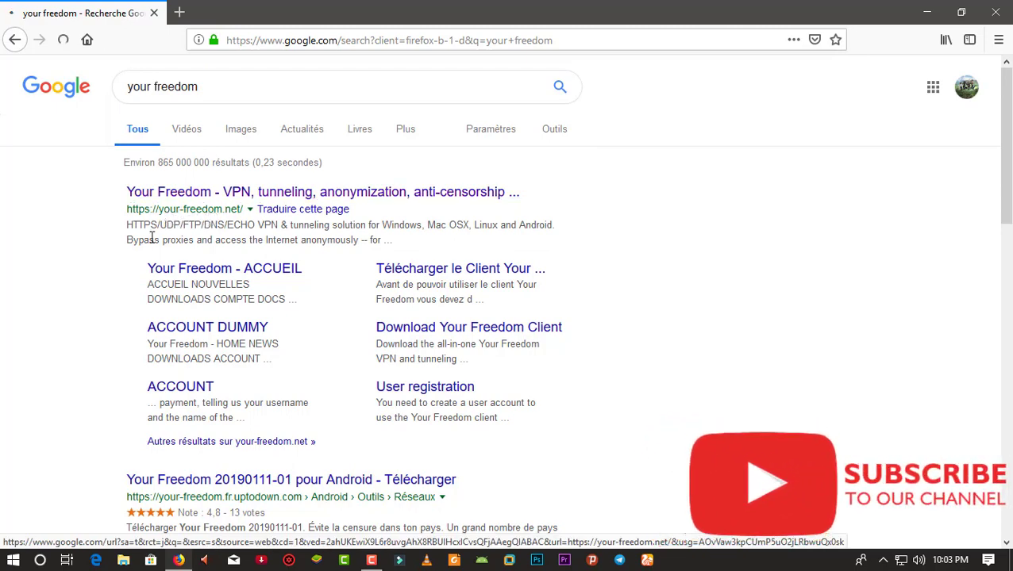
scroll(115, 294, "down", 2)
scroll(111, 300, "up", 2)
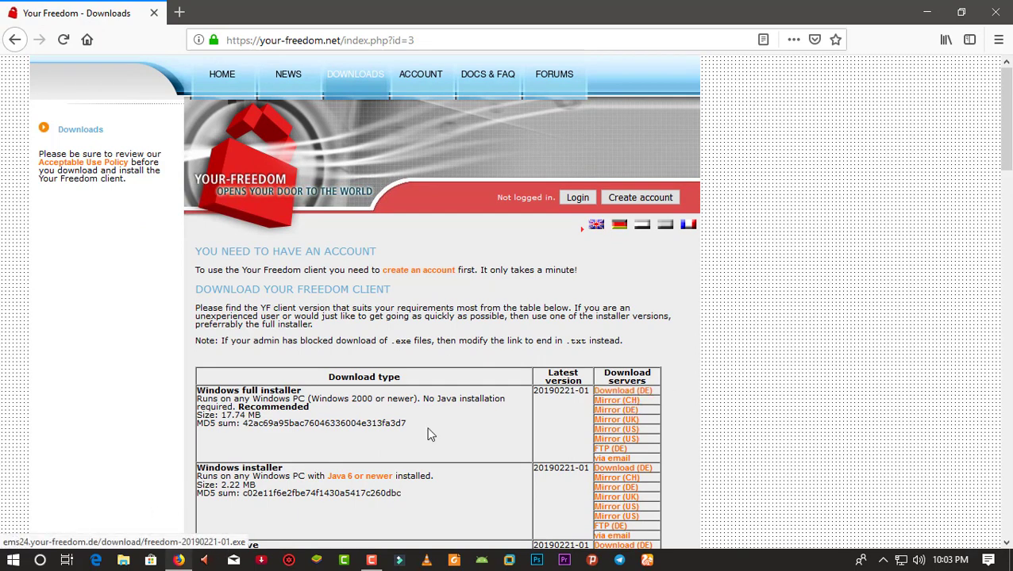
left_click(114, 563)
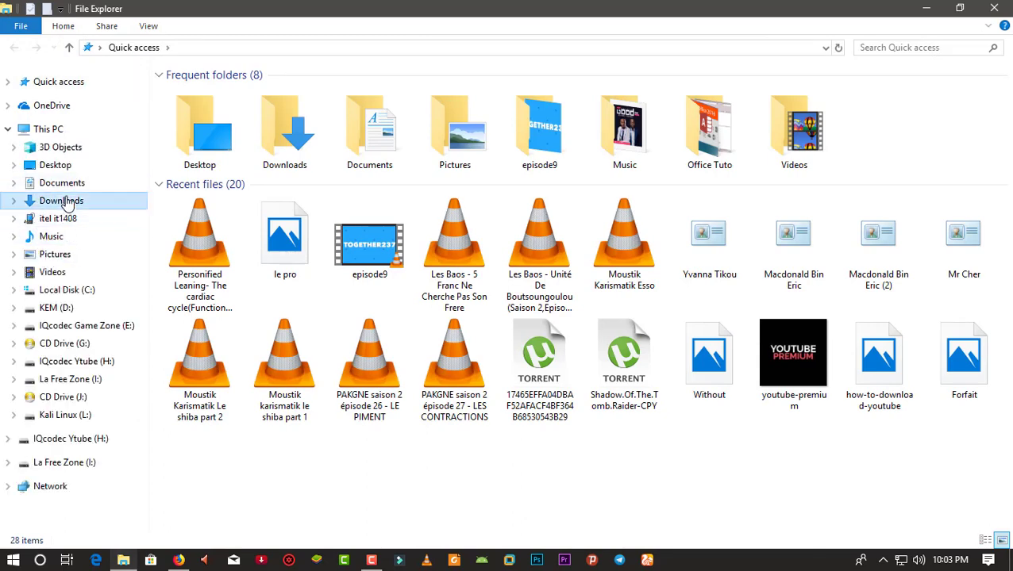
left_click(68, 200)
double_click(635, 127)
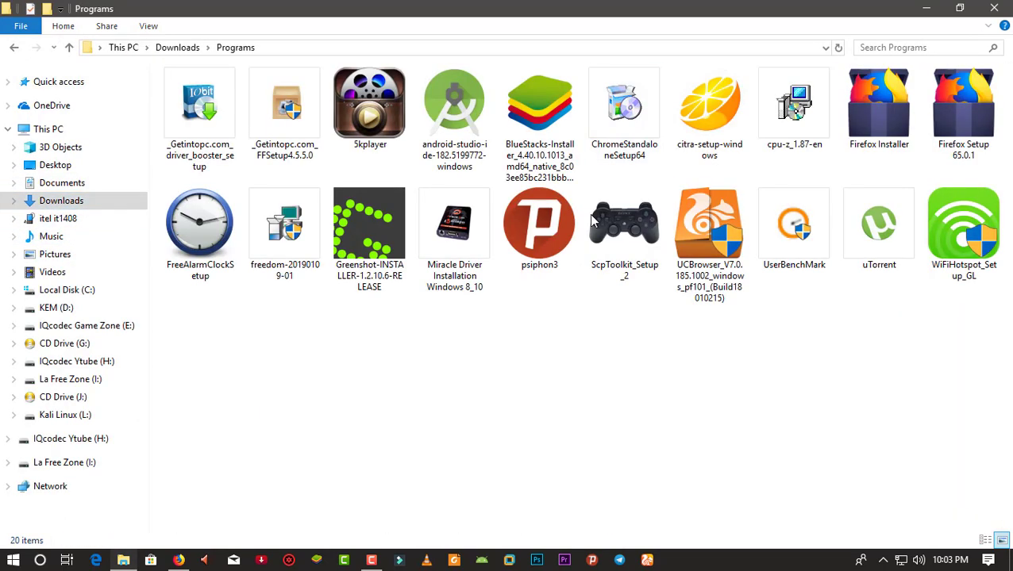
left_click(312, 258)
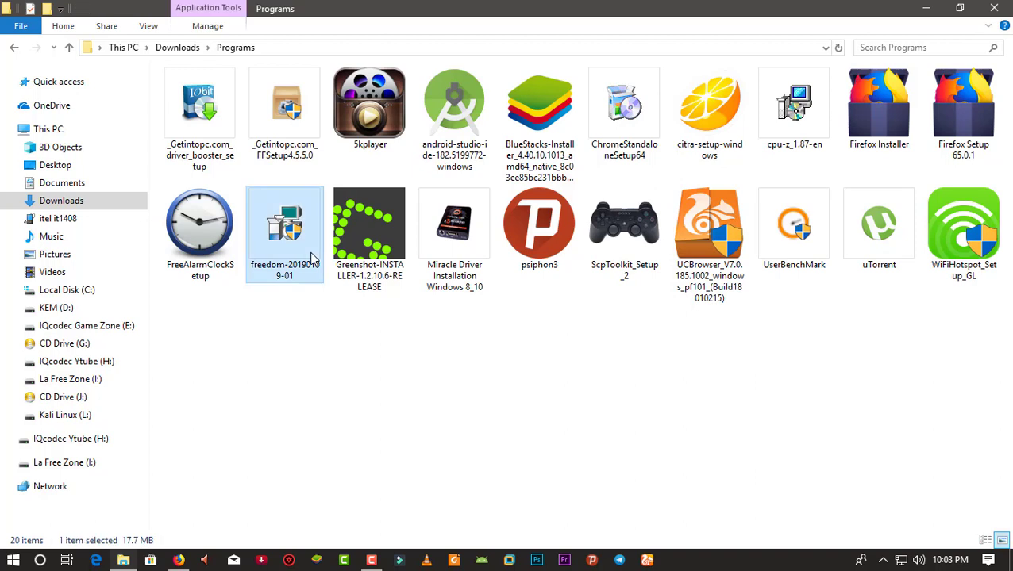
double_click(312, 258)
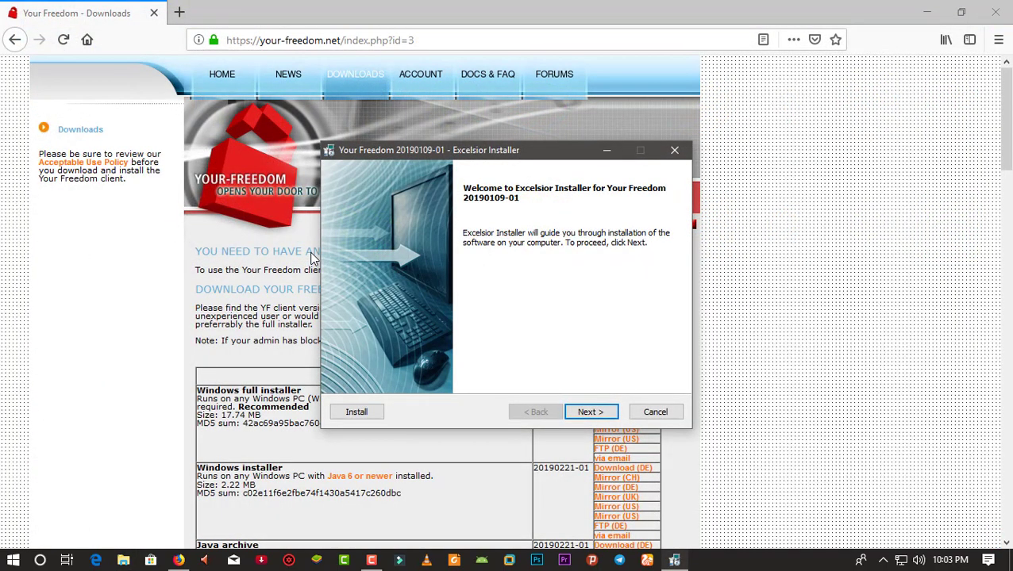
key("Return")
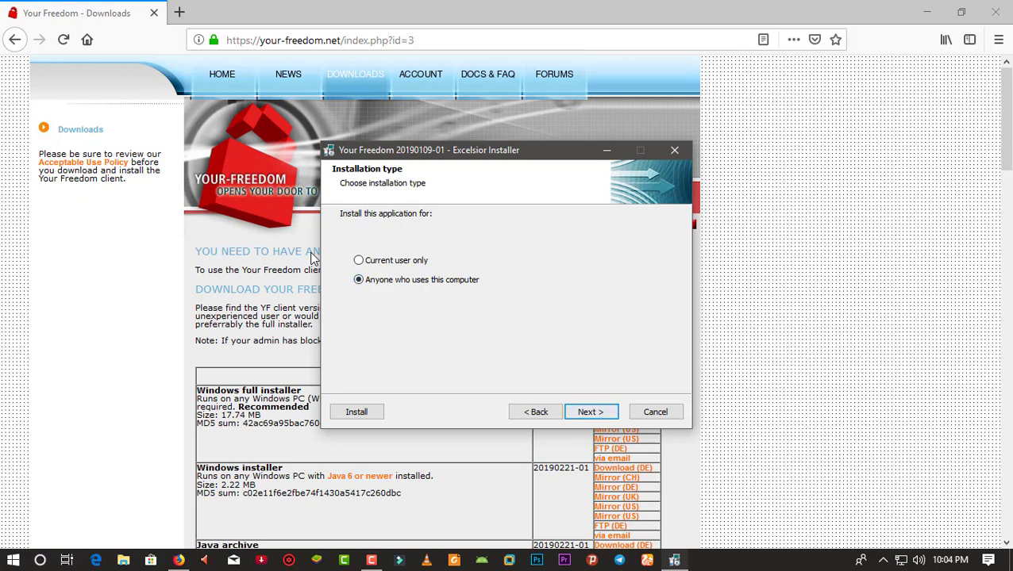
key("Return")
key("Return")
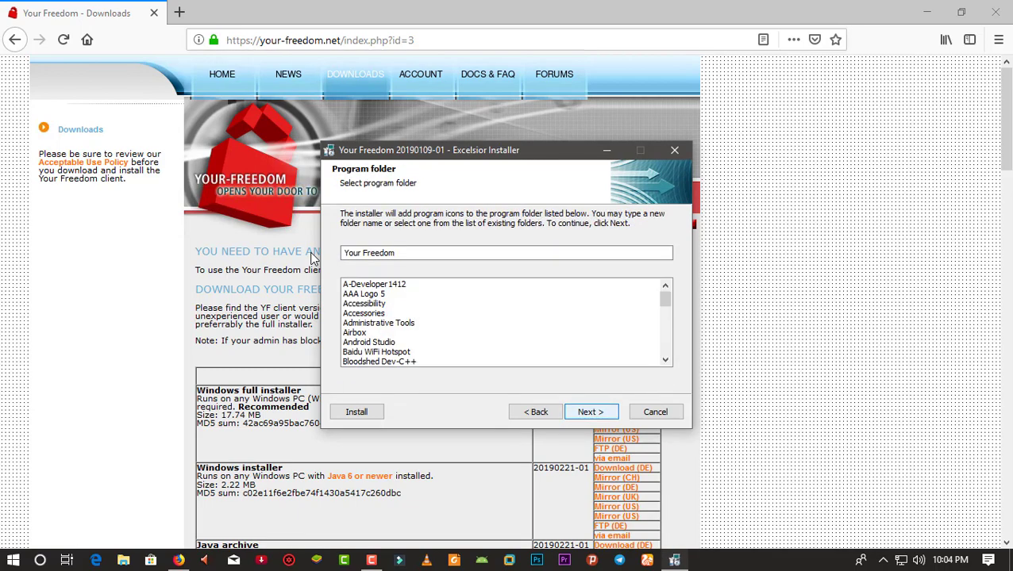
key("Return")
key("Return")
key("Return")
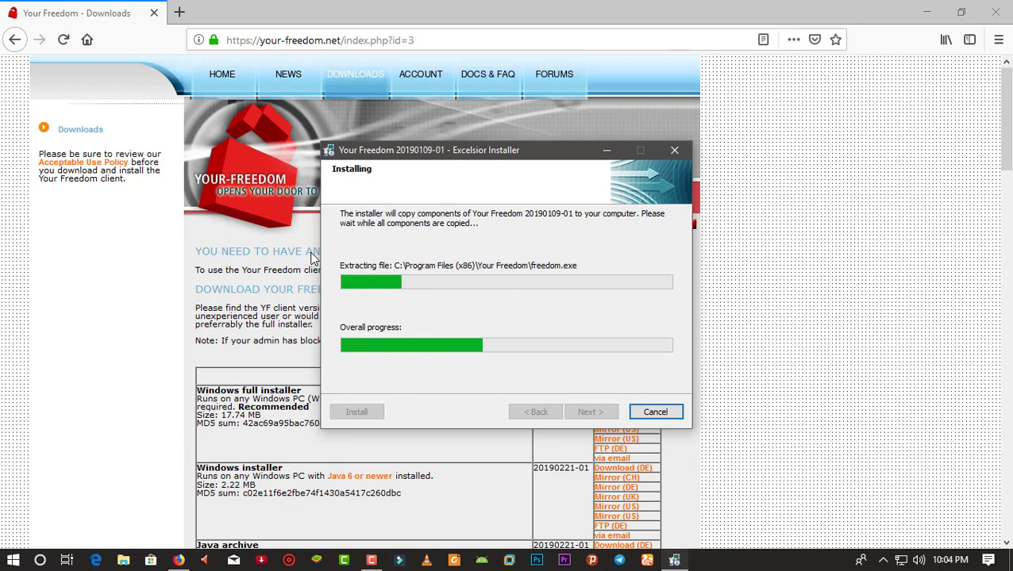
left_click(314, 258)
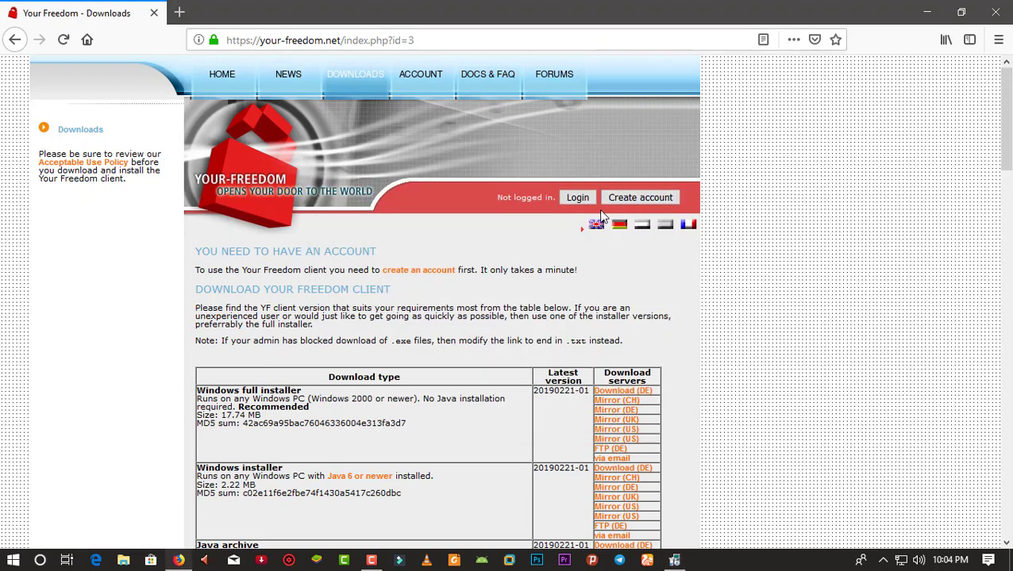
left_click(673, 561)
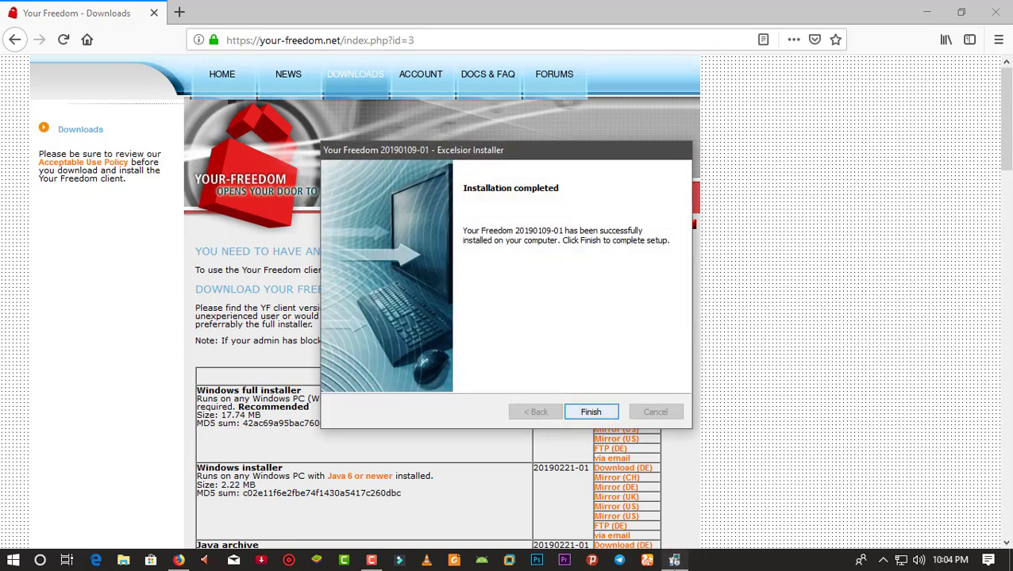
left_click(588, 412)
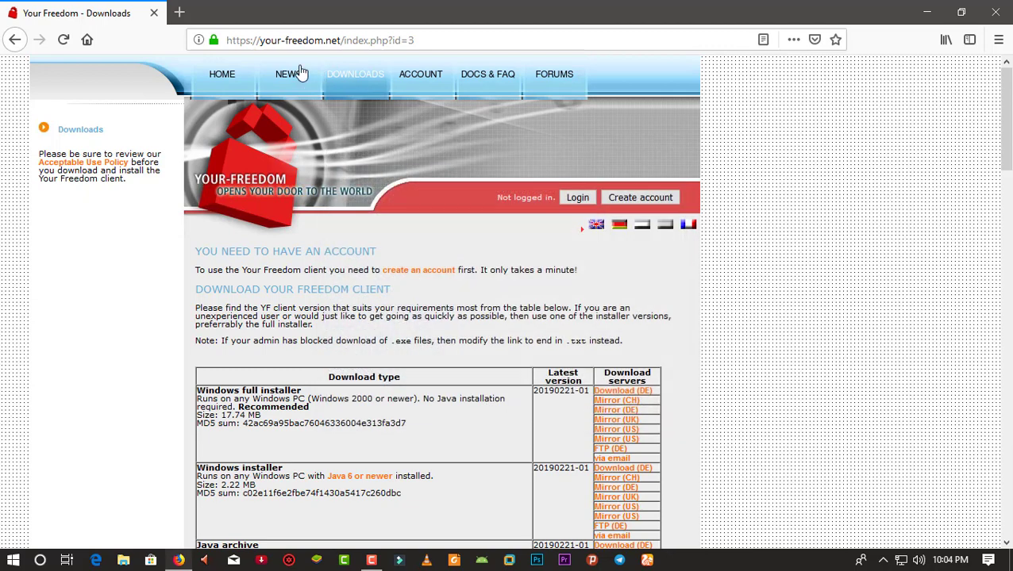
Search Google for 'tempmail' in a new tab and open the Temp Mail site
left_click(177, 12)
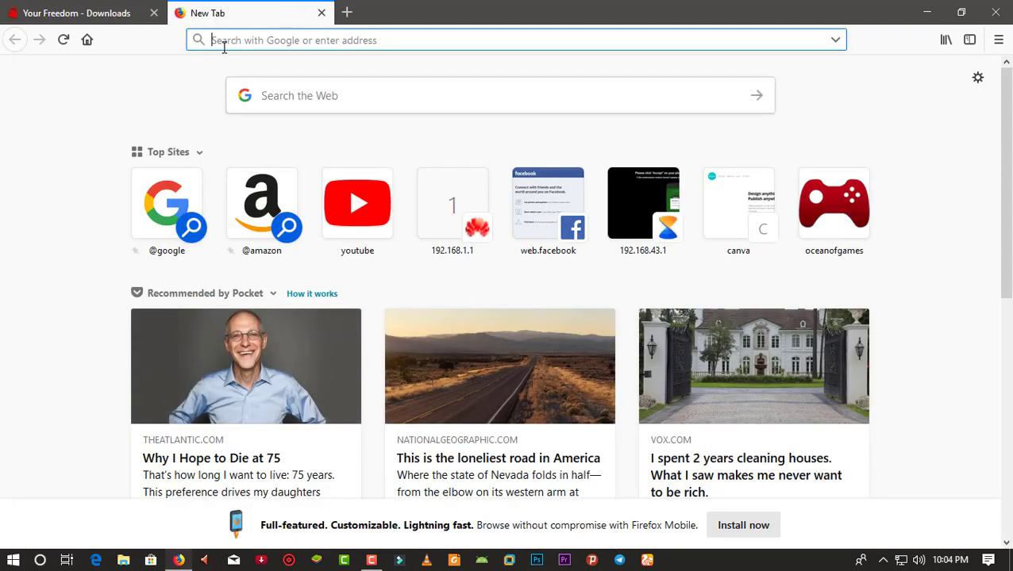
type("temp")
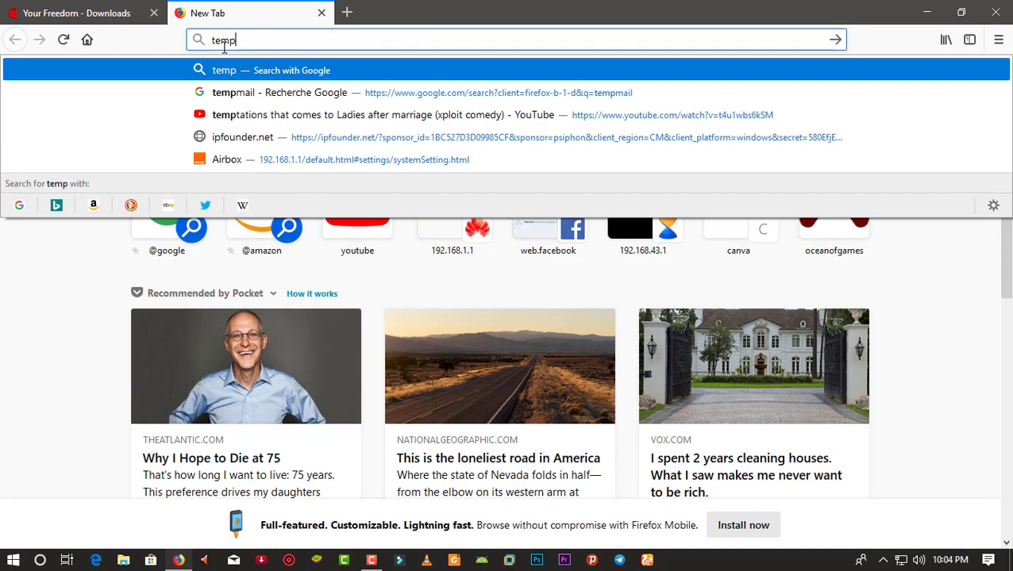
type("mail")
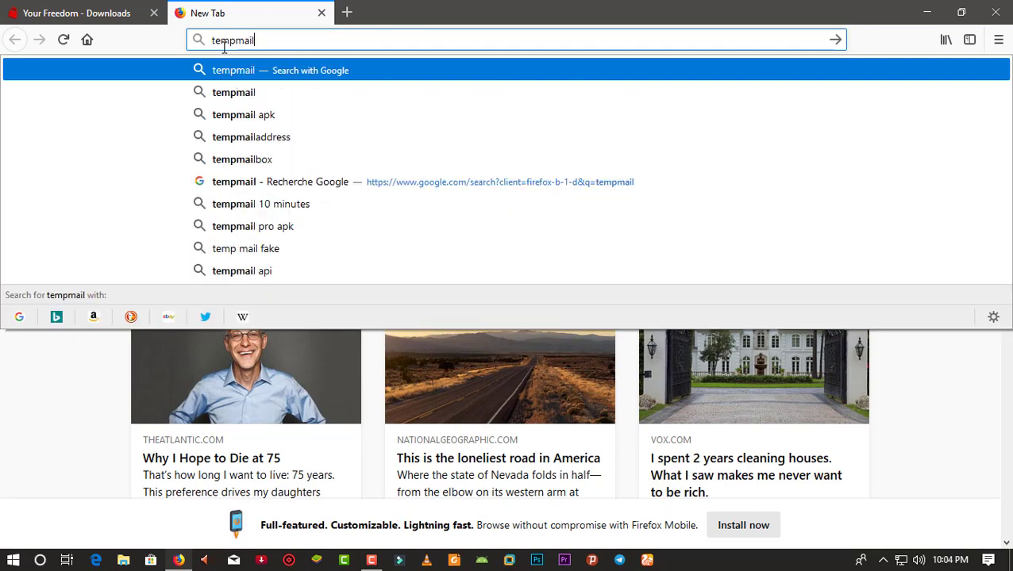
key("Return")
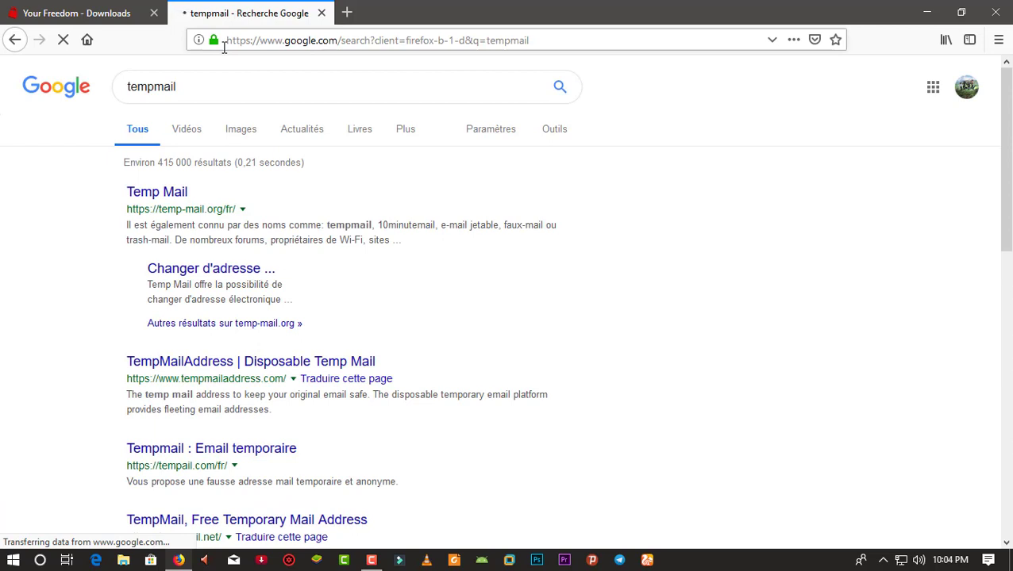
left_click(154, 14)
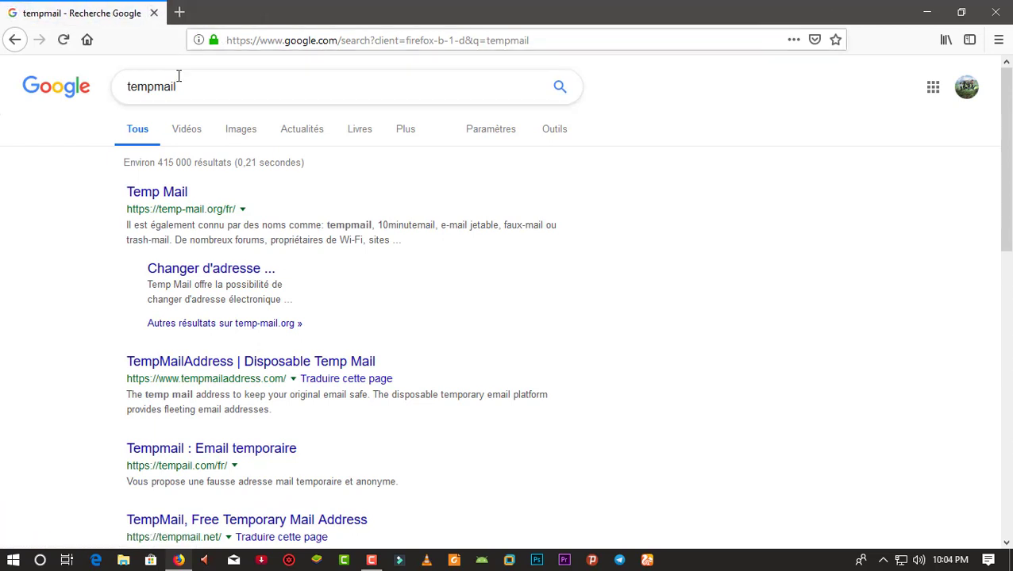
left_click(167, 202)
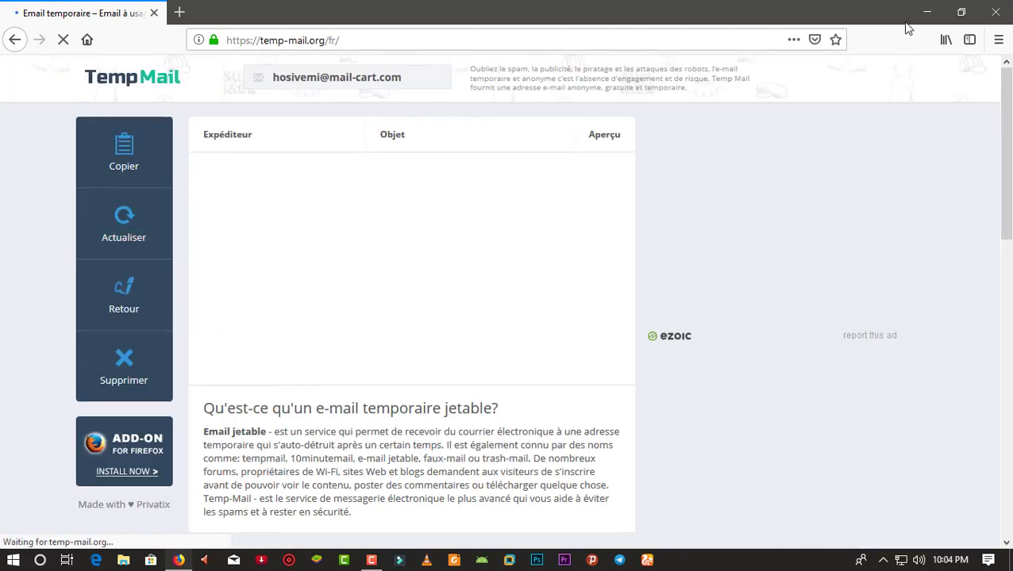
Minimize Firefox and refresh the Windows desktop
left_click(926, 11)
right_click(421, 157)
left_click(460, 201)
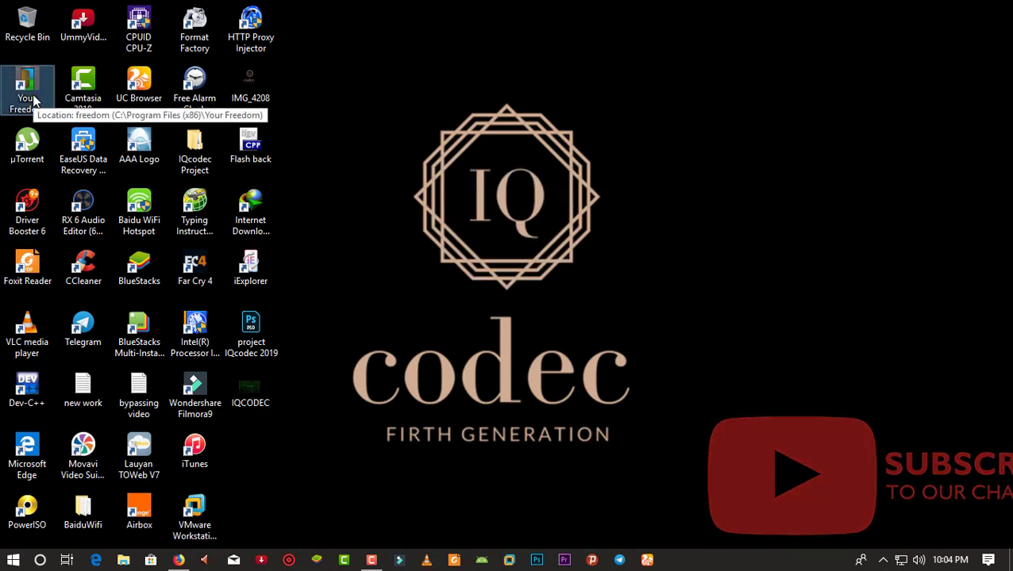
Launch Your Freedom from its desktop shortcut and move its window to the right
double_click(27, 89)
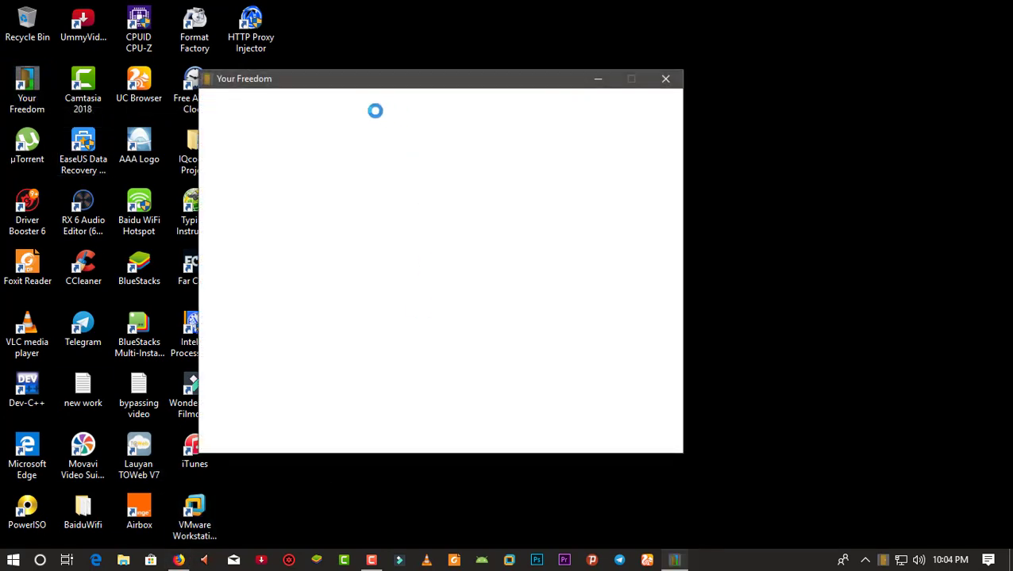
left_click_drag(368, 87, 492, 92)
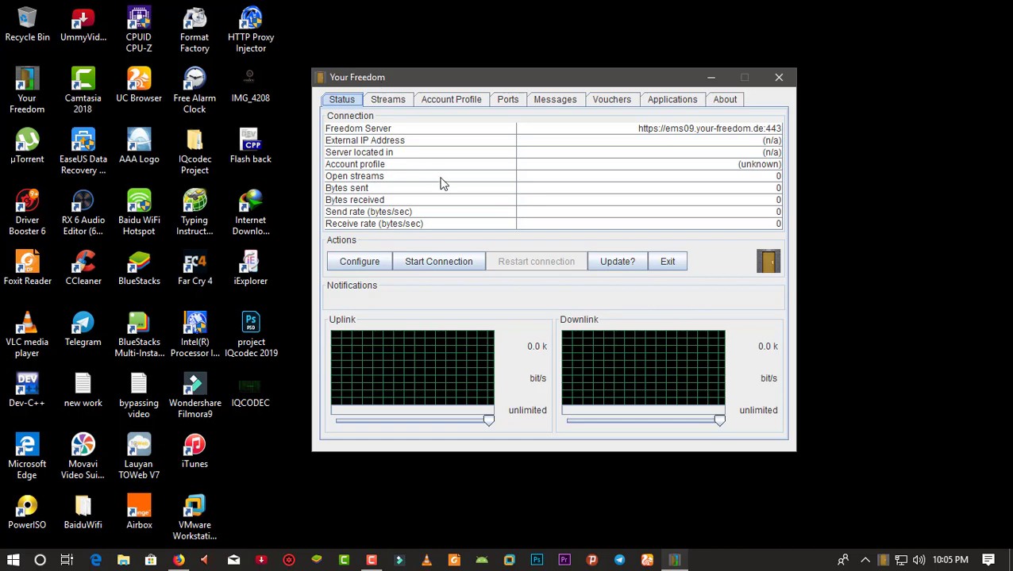
Browse the client's Streams, Profile, Port forwarding, Messages, Vouchers and Applications pages
left_click_drag(383, 77, 394, 82)
left_click(398, 105)
left_click(480, 106)
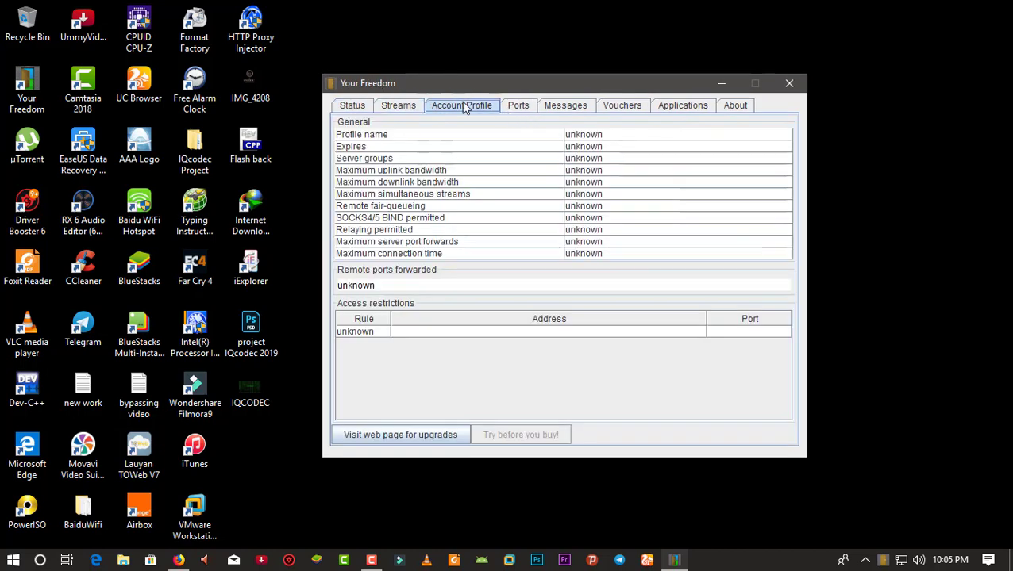
left_click(353, 105)
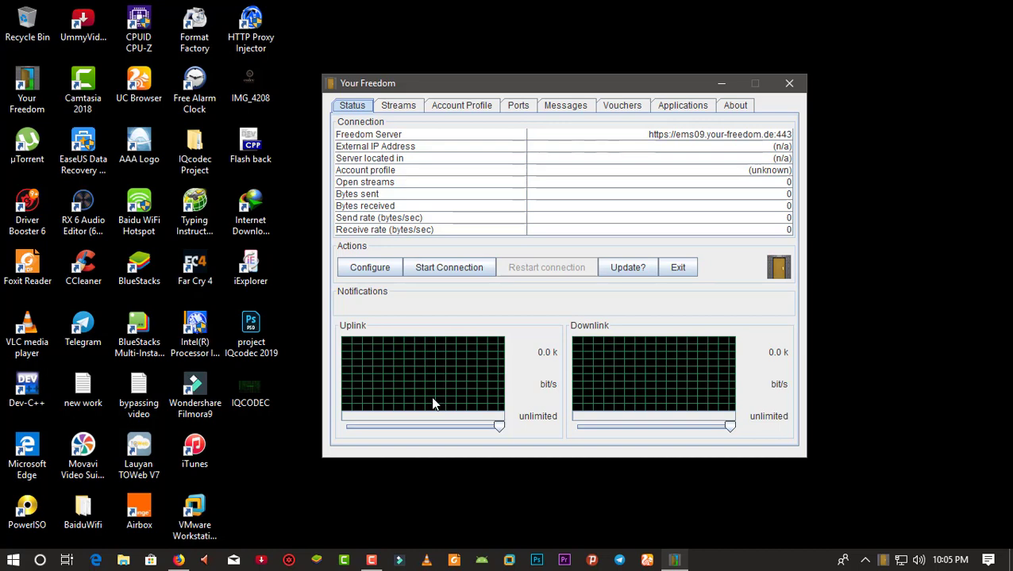
left_click(400, 107)
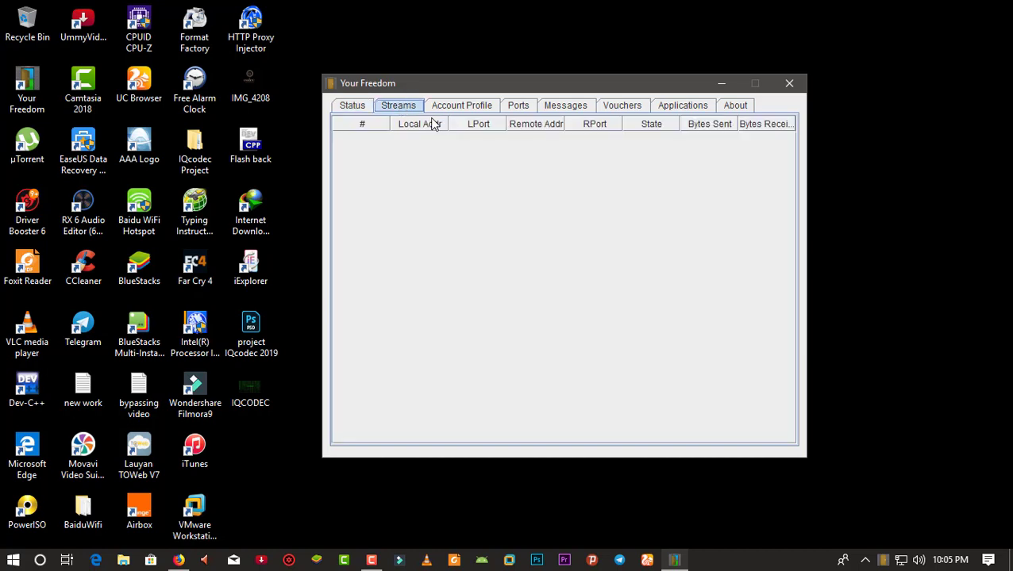
left_click(471, 105)
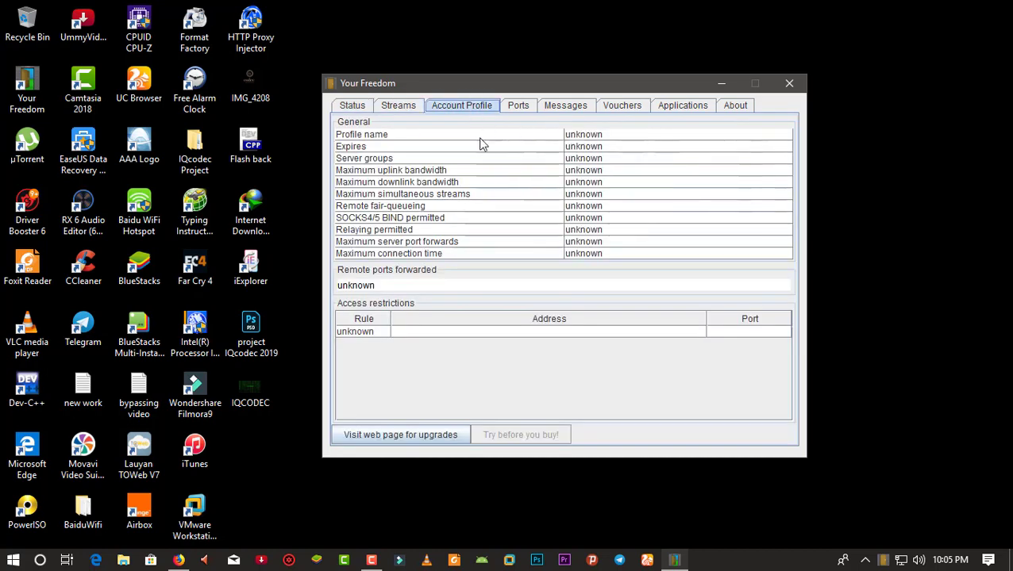
left_click(520, 107)
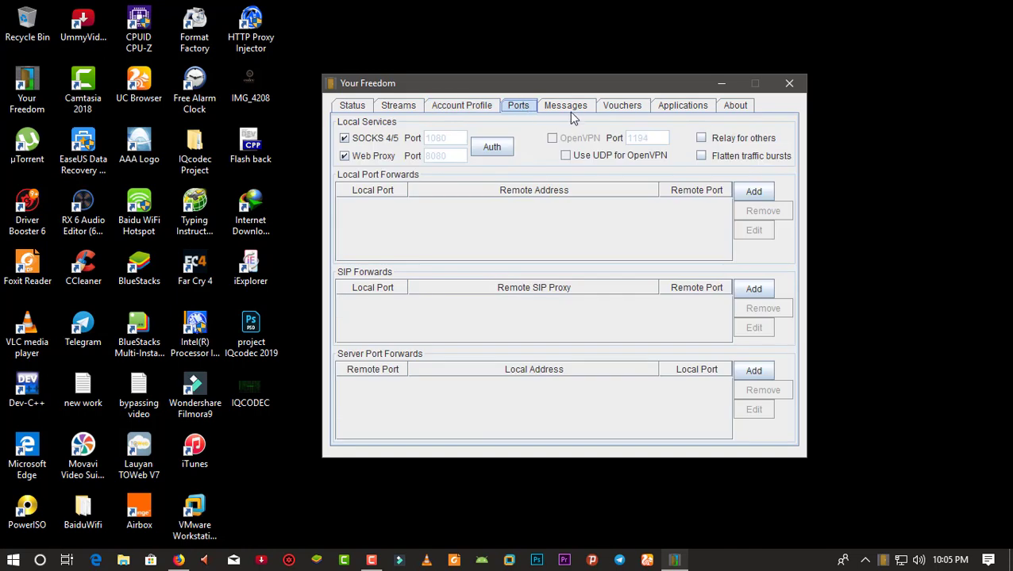
left_click(574, 111)
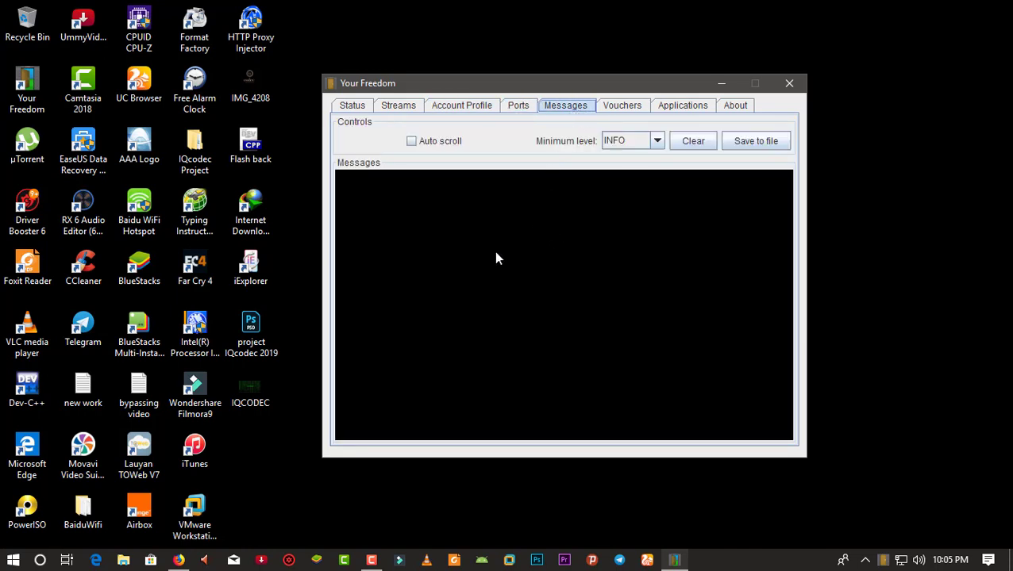
left_click(631, 111)
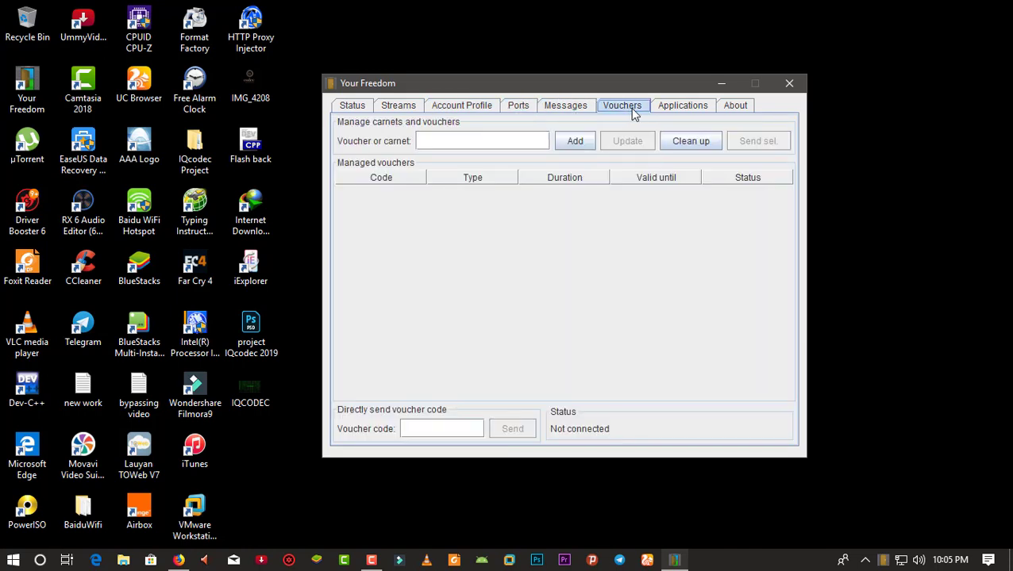
left_click(686, 115)
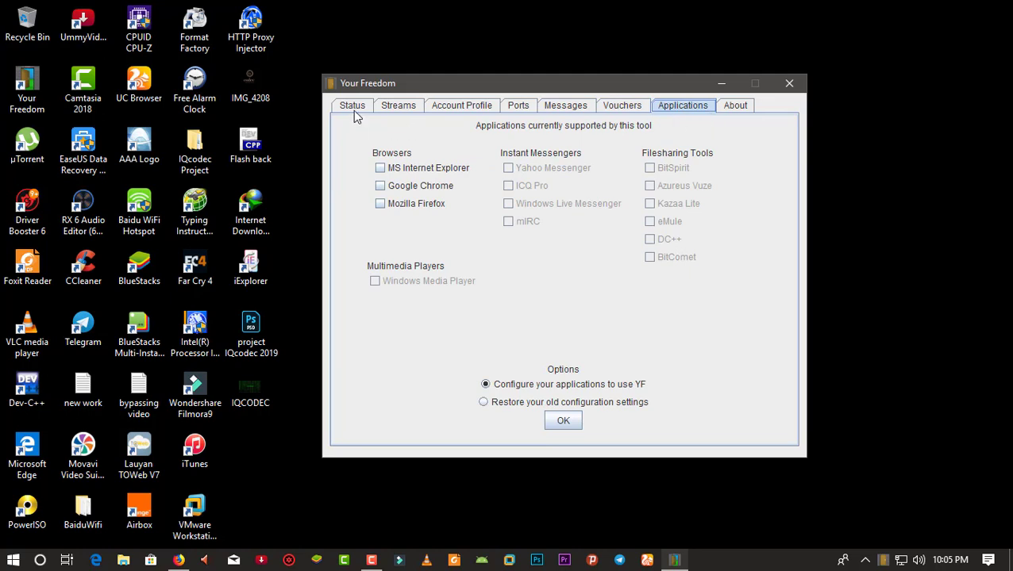
Return the client to Status, then select the temporary address on the Temp Mail page
left_click(355, 111)
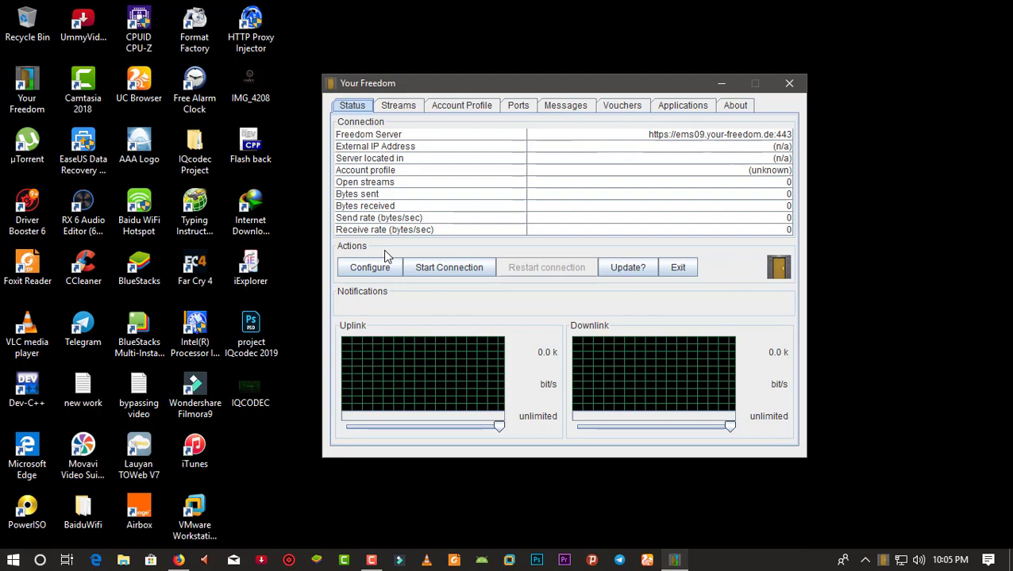
left_click(179, 560)
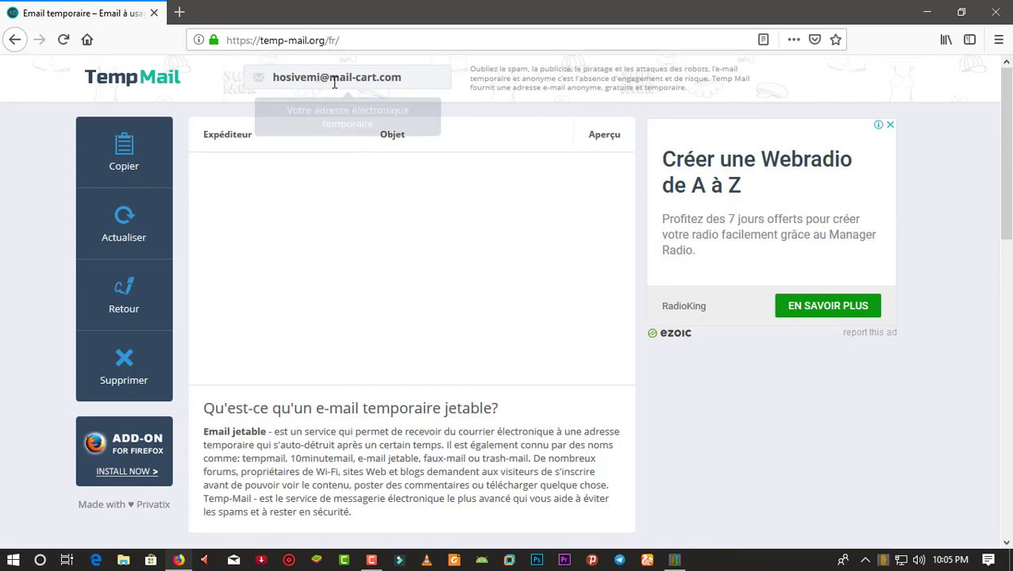
left_click_drag(418, 81, 304, 72)
Search 'your freedom' in a new tab and open the official your-freedom.net site
left_click(179, 11)
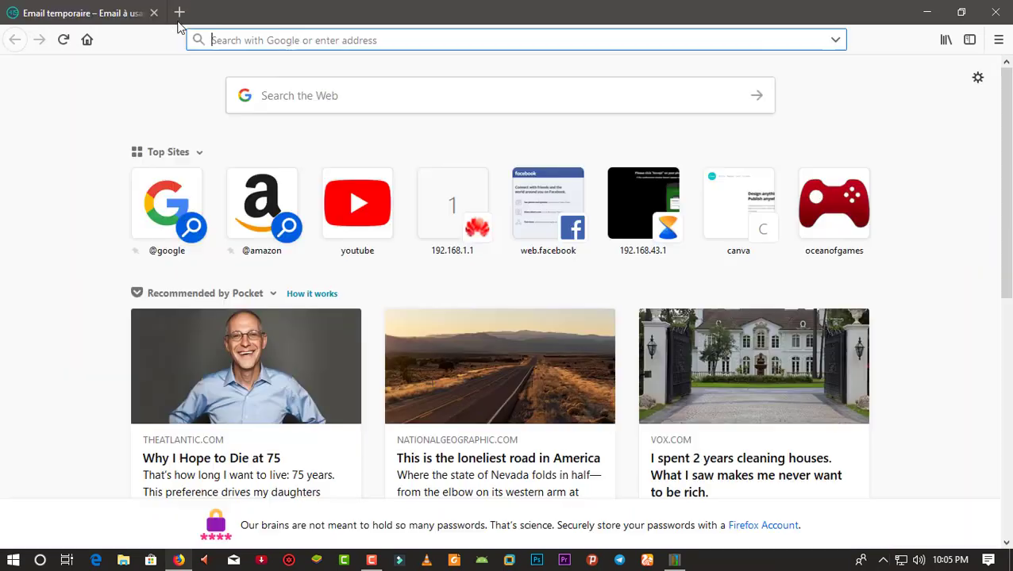
type("you")
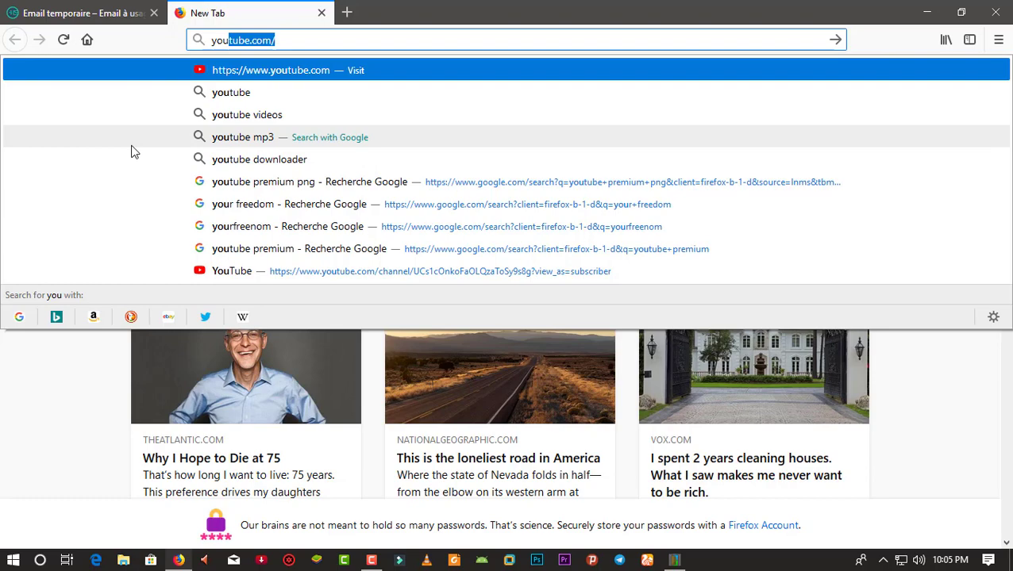
type("fren")
key("BackSpace")
type("d")
key("BackSpace")
type("ed")
left_click(230, 93)
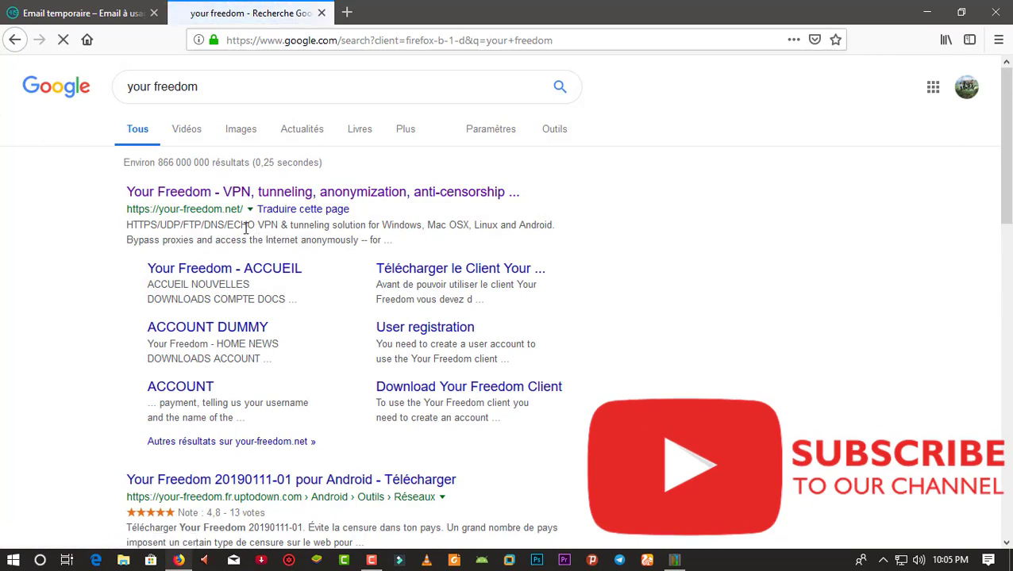
left_click(183, 204)
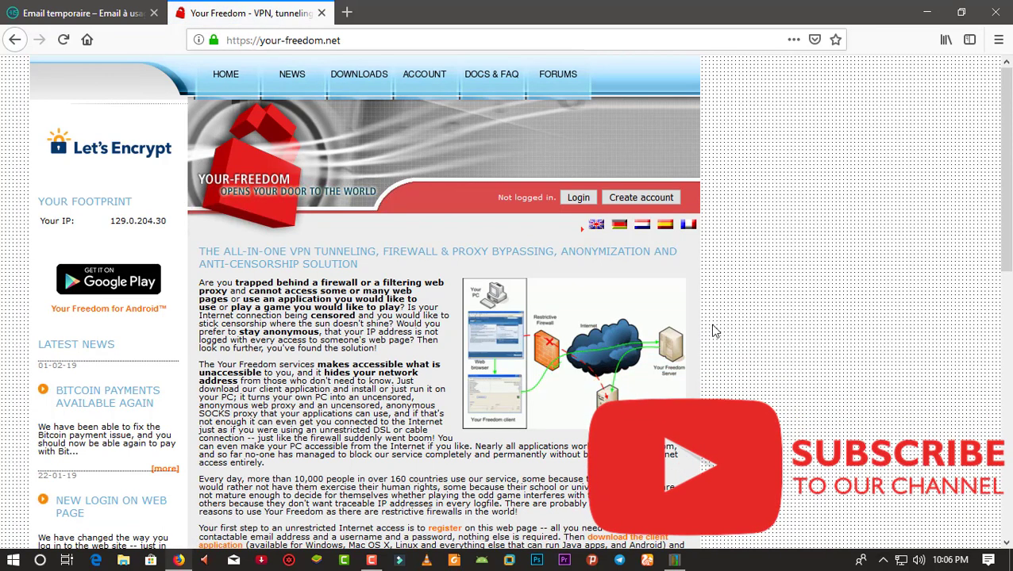
Open the Create account registration form, then go back to the Temp Mail tab
left_click(658, 200)
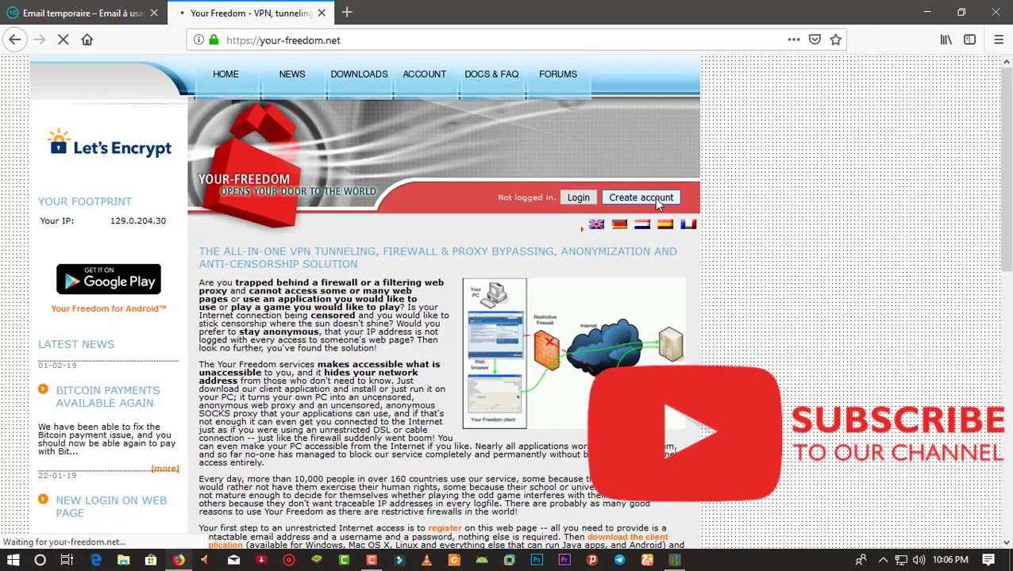
scroll(464, 304, "down", 2)
left_click(416, 271)
left_click(418, 287)
left_click(427, 327)
left_click(159, 6)
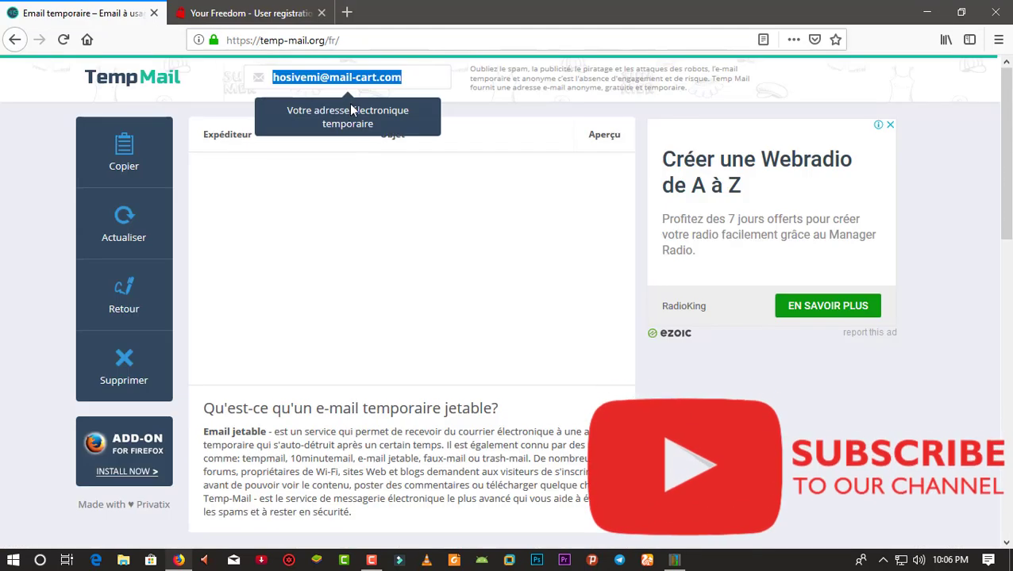
Copy the temporary address into the Email field and tick the no-mass-mail and no-fraud boxes
left_click(154, 170)
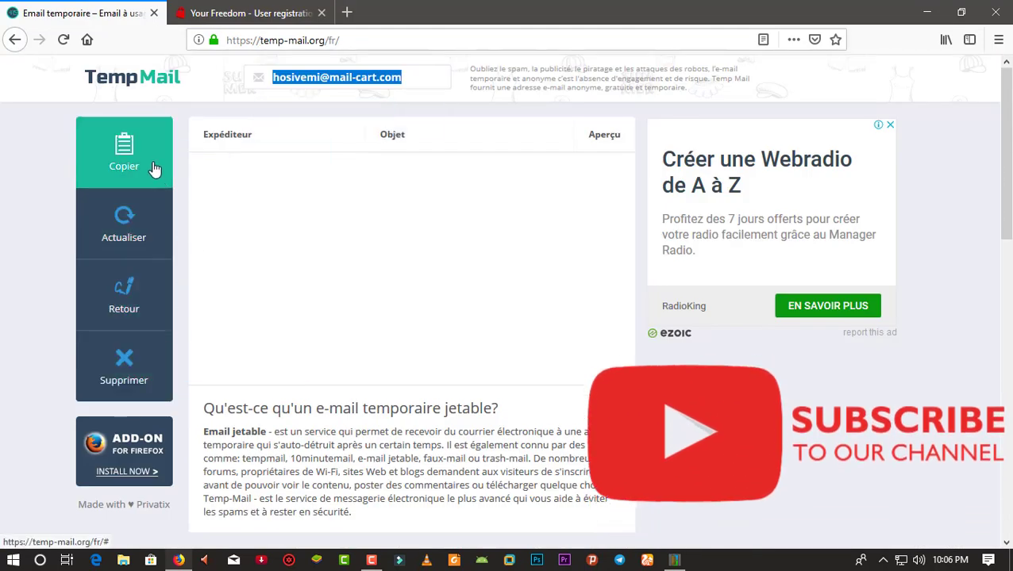
left_click(238, 13)
left_click(421, 327)
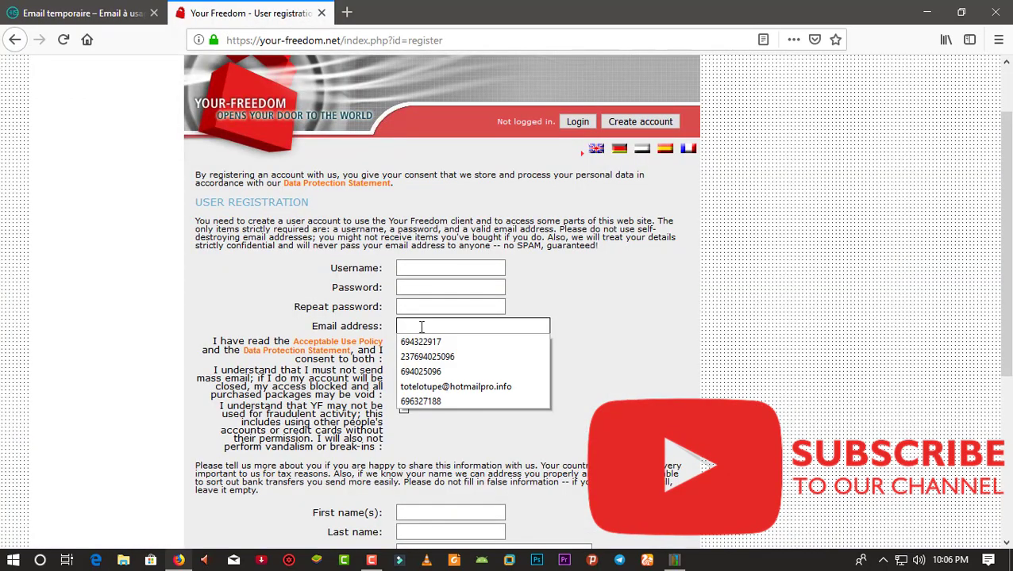
key("ctrl+v")
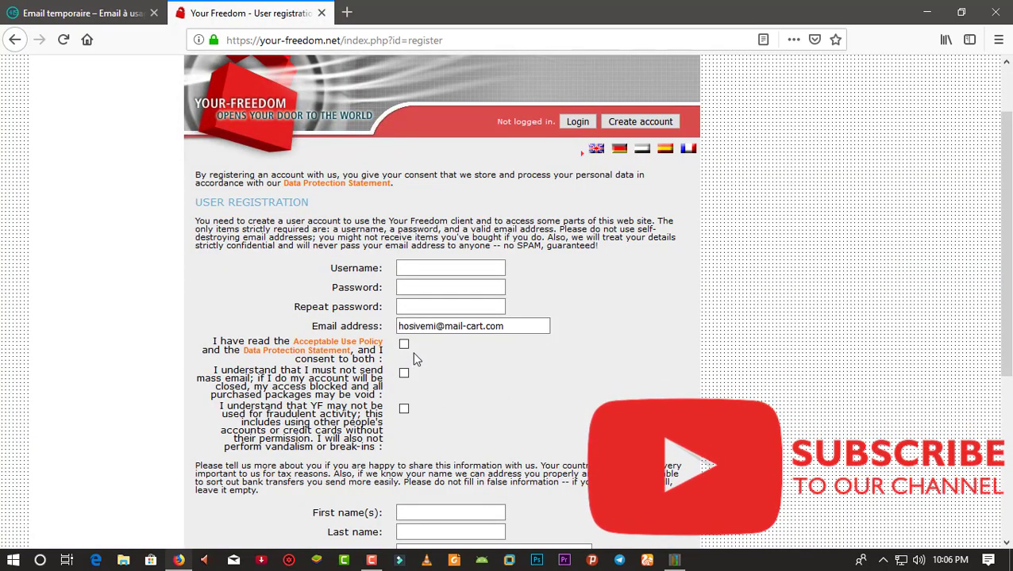
left_click(405, 374)
left_click(405, 408)
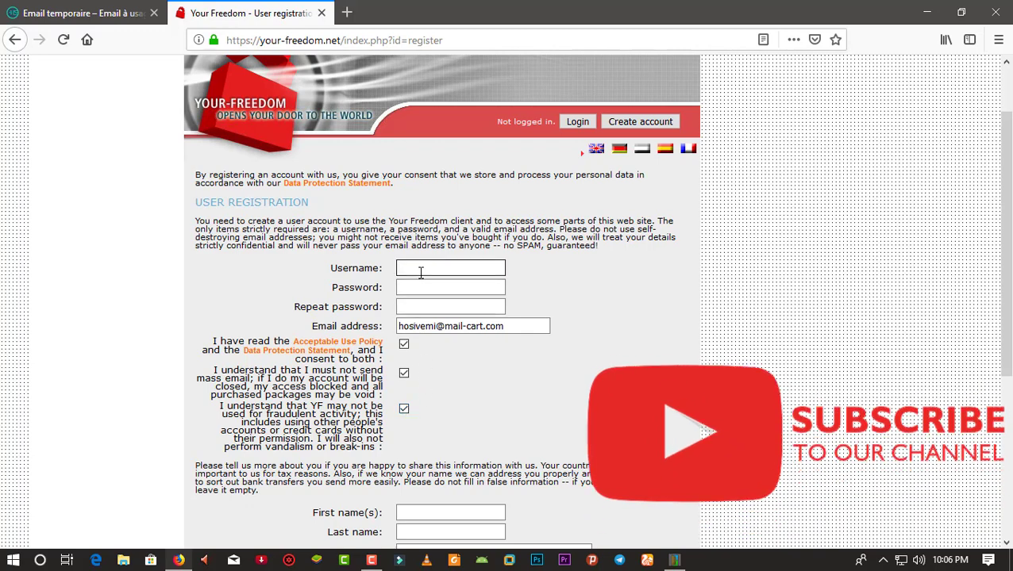
Enter a username and type the account password in both password fields
key("BackSpace")
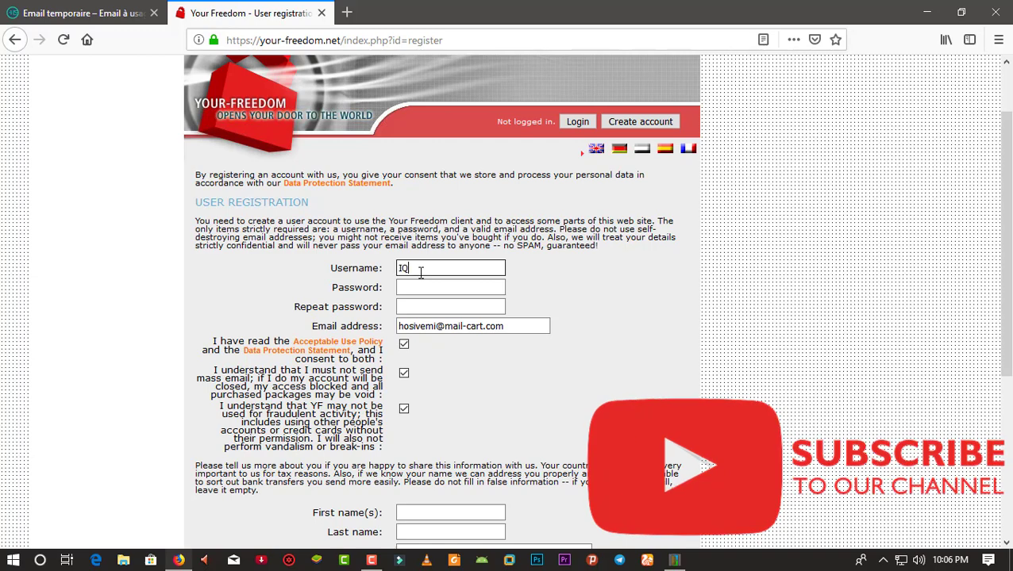
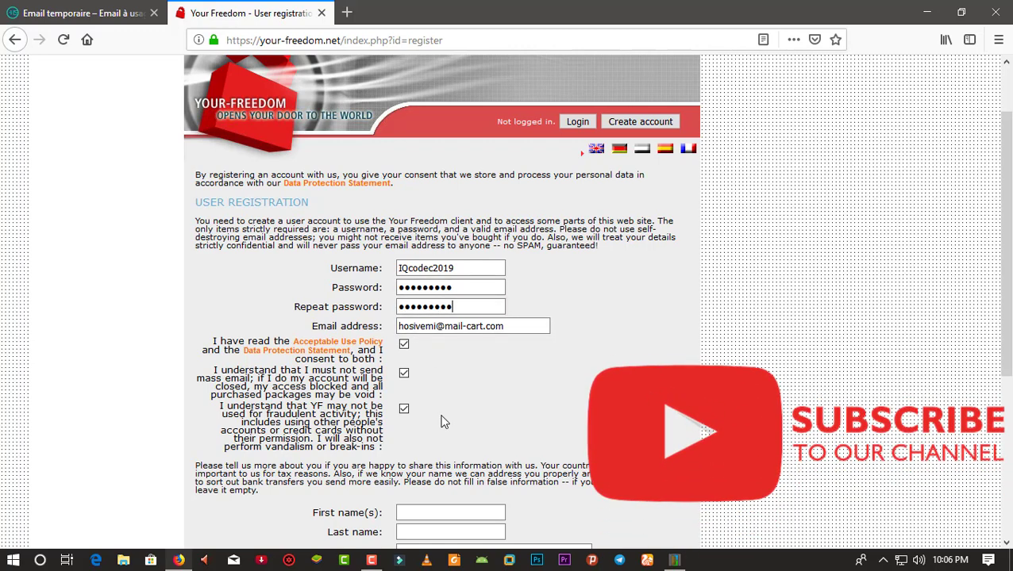
scroll(428, 306, "down", 3)
scroll(365, 233, "down", 1)
left_click(365, 233)
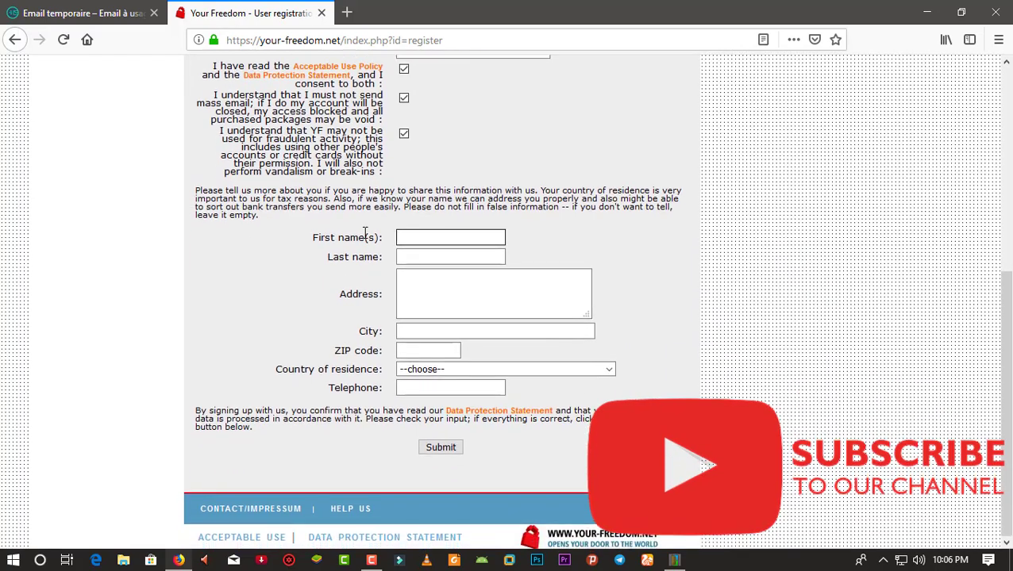
Submit the registration form and check the password in Firefox's save-login prompt
left_click(454, 308)
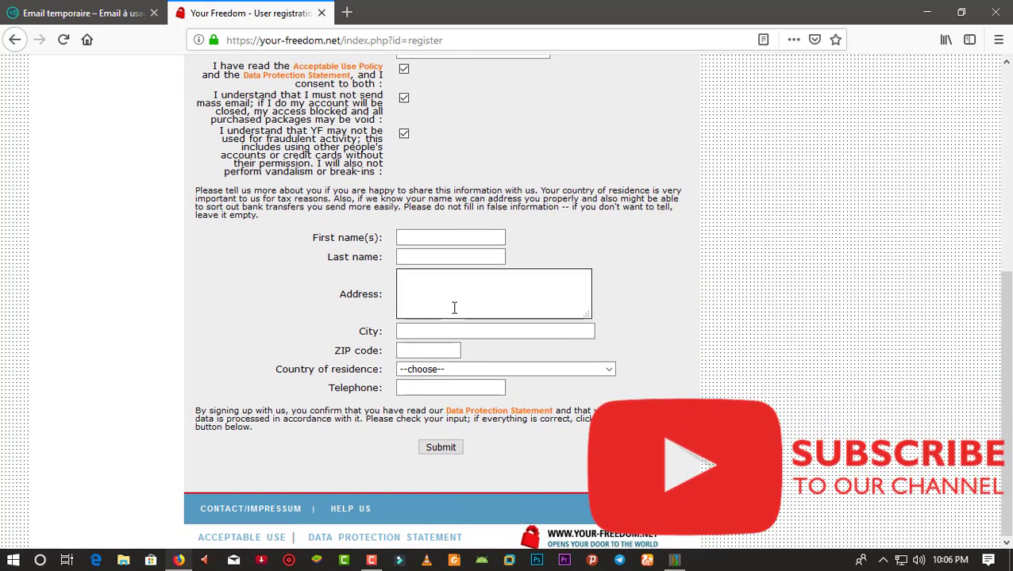
left_click(440, 448)
left_click(278, 141)
left_click(278, 139)
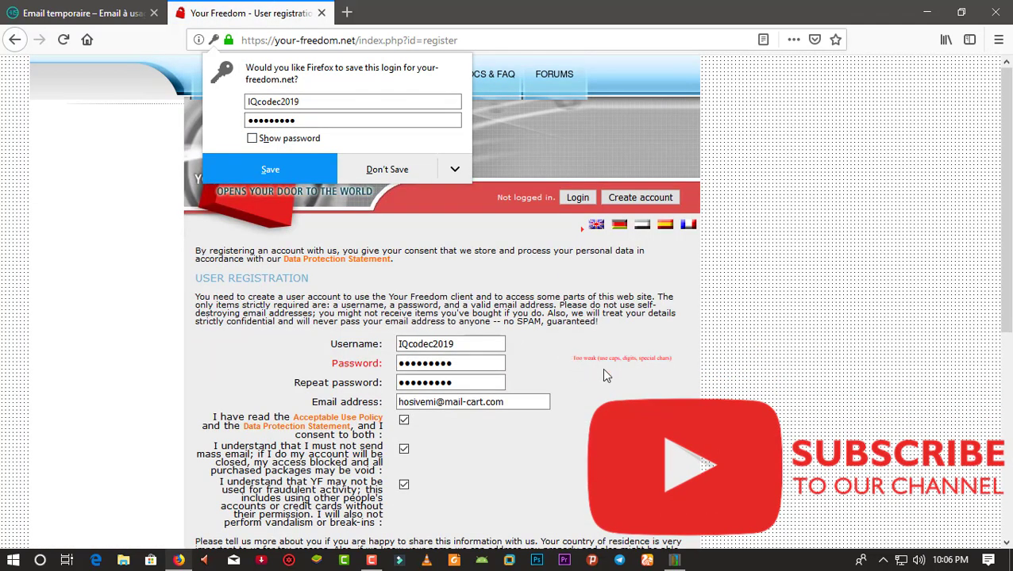
Lengthen the rejected password and submit the registration again
left_click(415, 368)
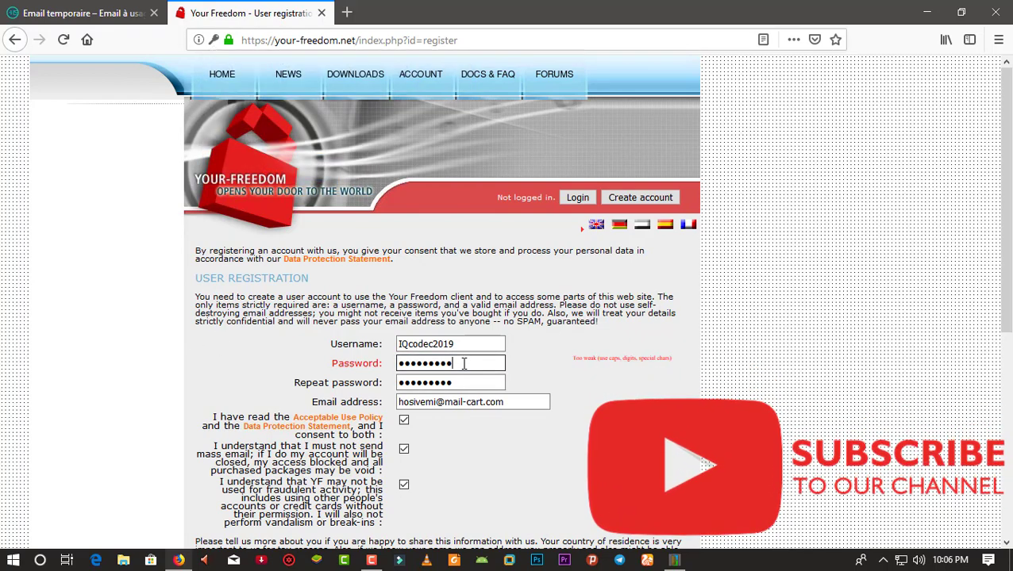
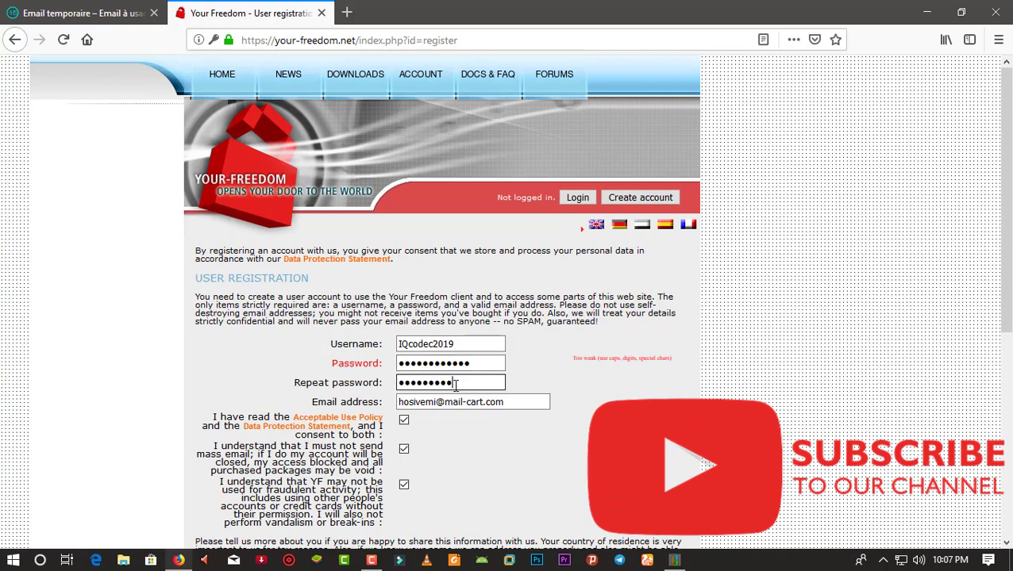
scroll(455, 386, "down", 3)
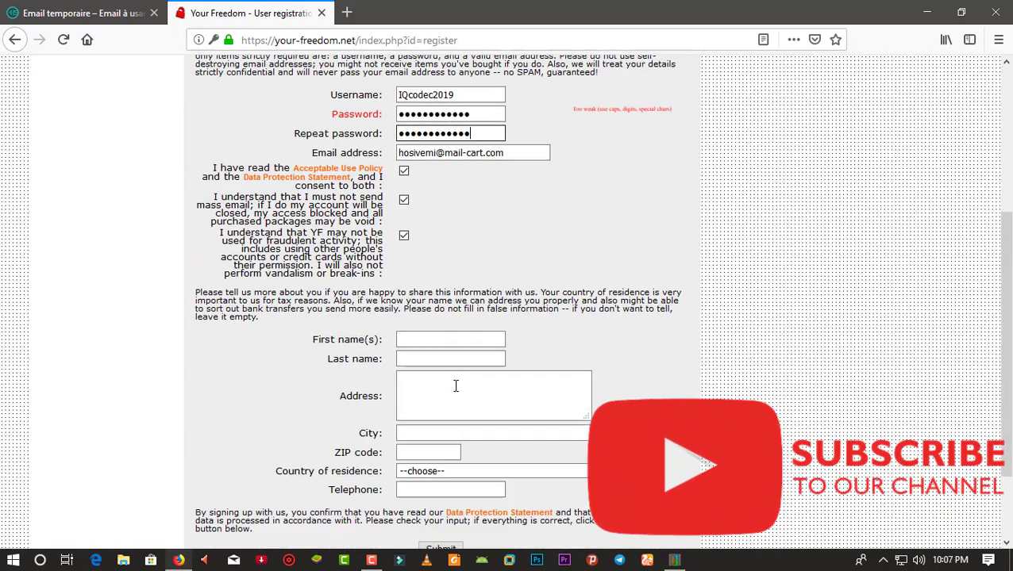
scroll(455, 386, "down", 2)
left_click(441, 447)
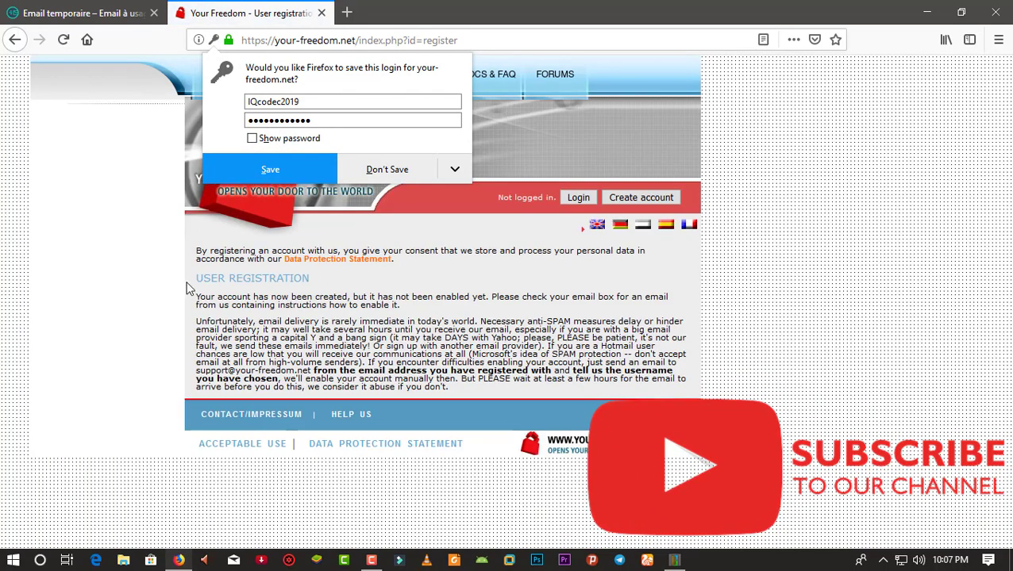
Save the Your Freedom login in Firefox, then return to the Temp Mail inbox tab
left_click(317, 169)
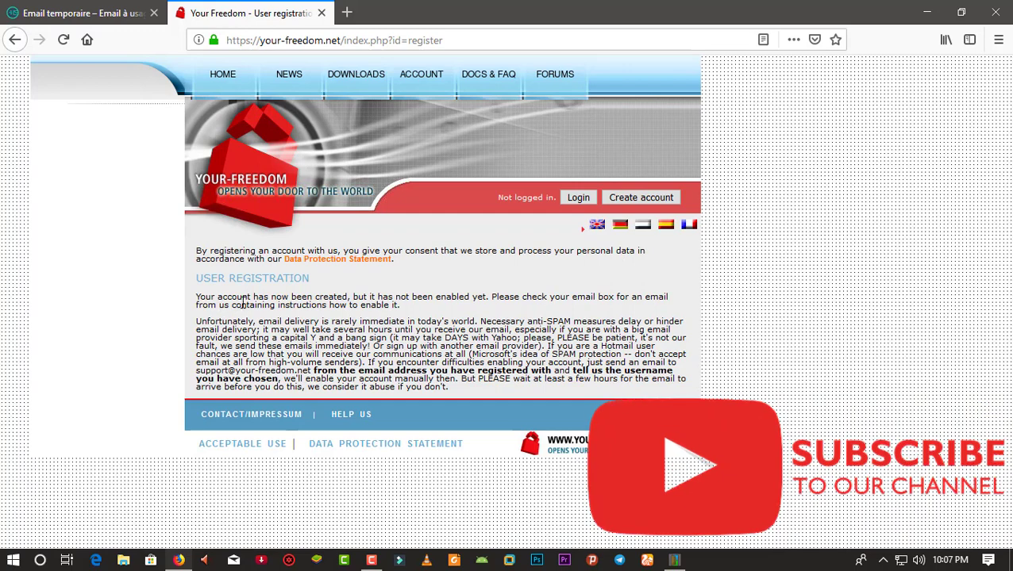
left_click_drag(354, 299, 615, 308)
left_click(478, 310)
left_click(79, 13)
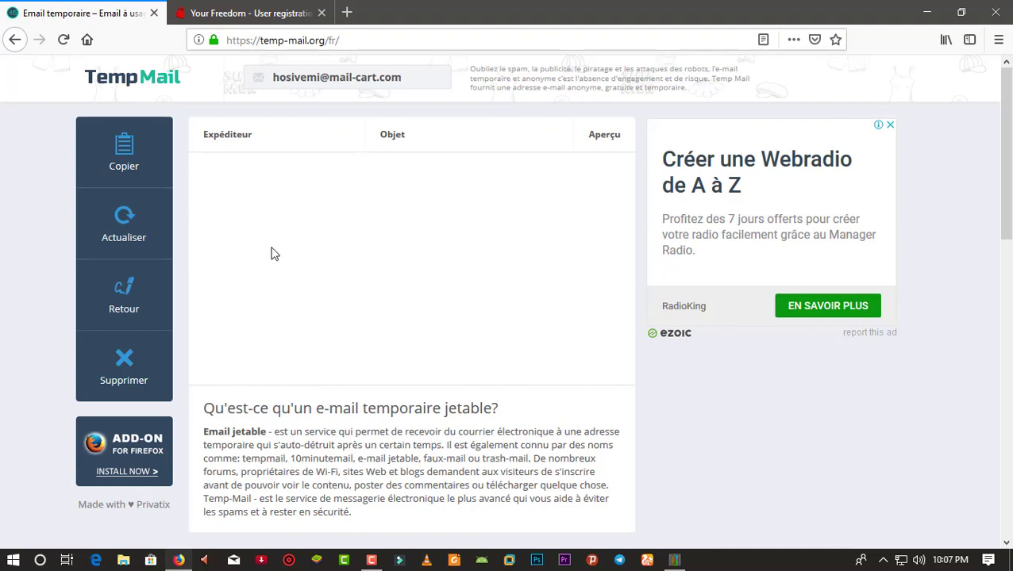
Refresh the Temp Mail inbox and open the Your Freedom User Registration email to view its activation link
left_click(123, 226)
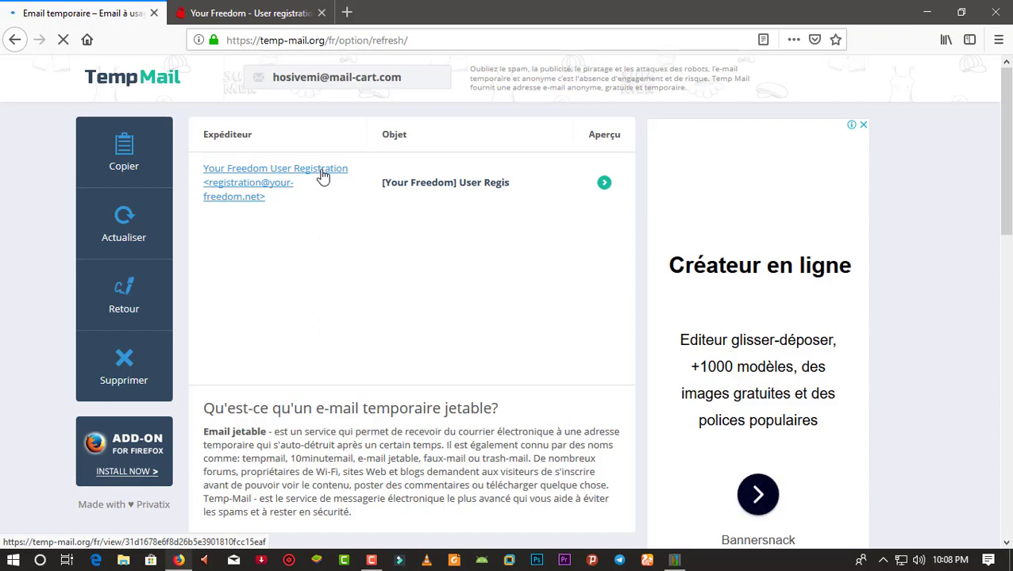
left_click(322, 181)
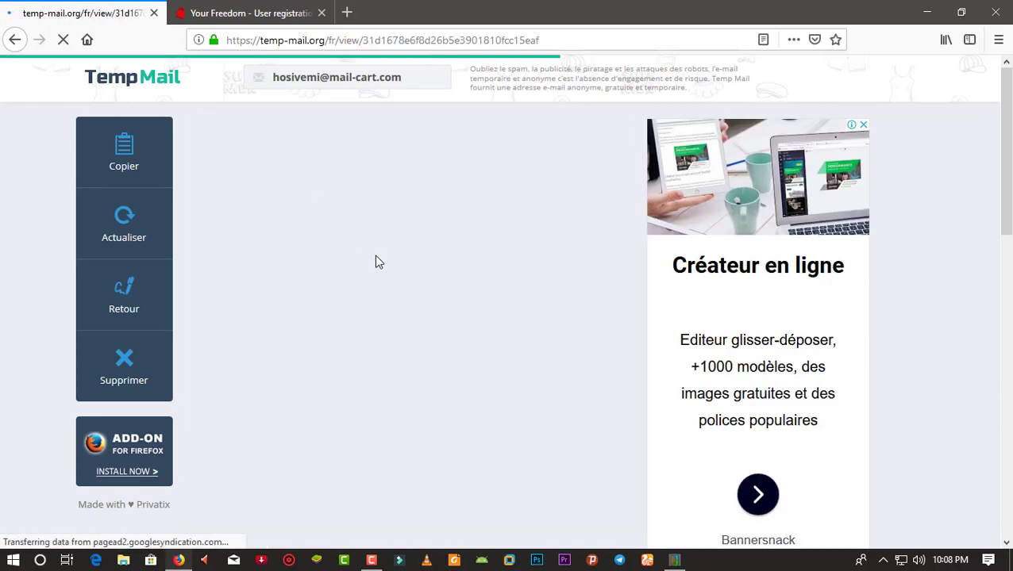
scroll(377, 255, "up", 1)
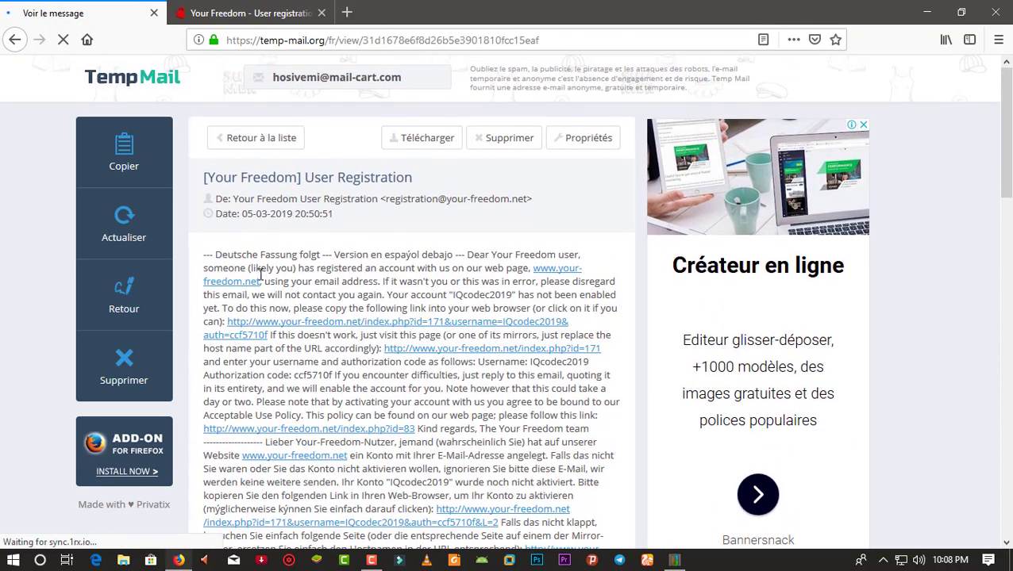